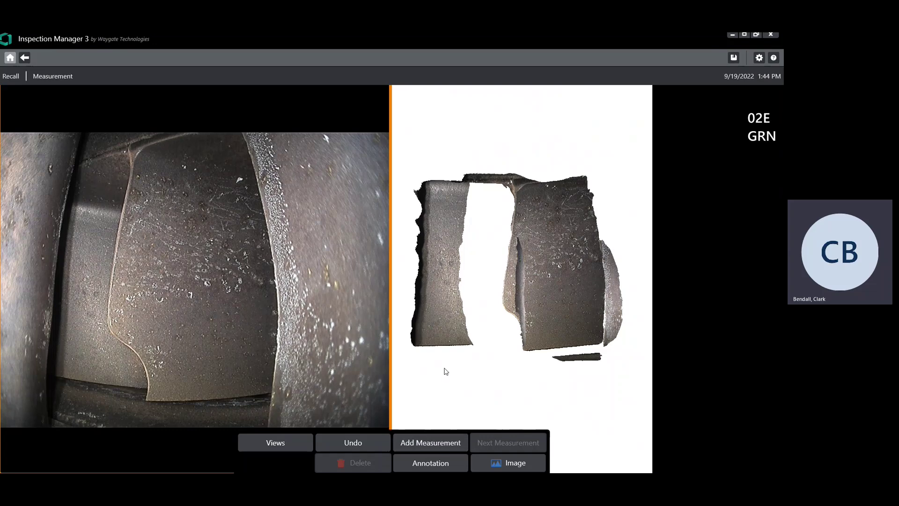
- Start a Radius Gauge measurement and enter 1 as its value
click(421, 442)
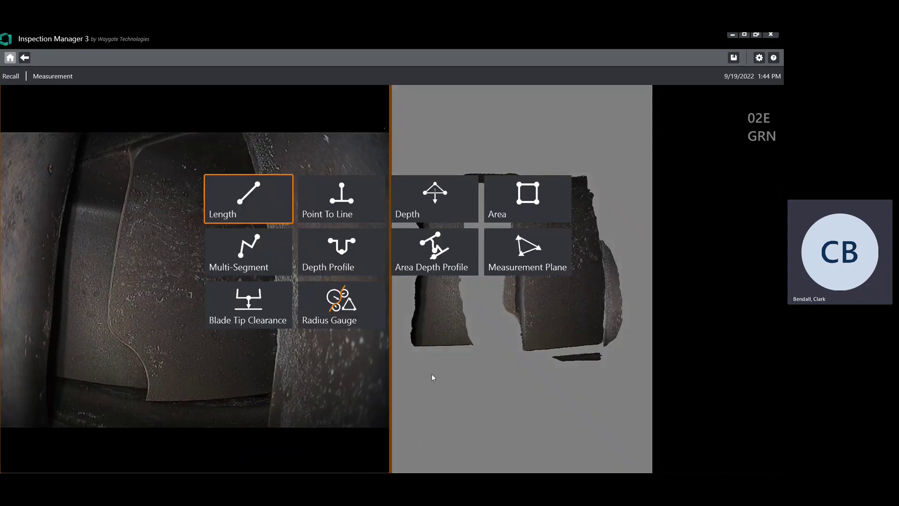
click(335, 302)
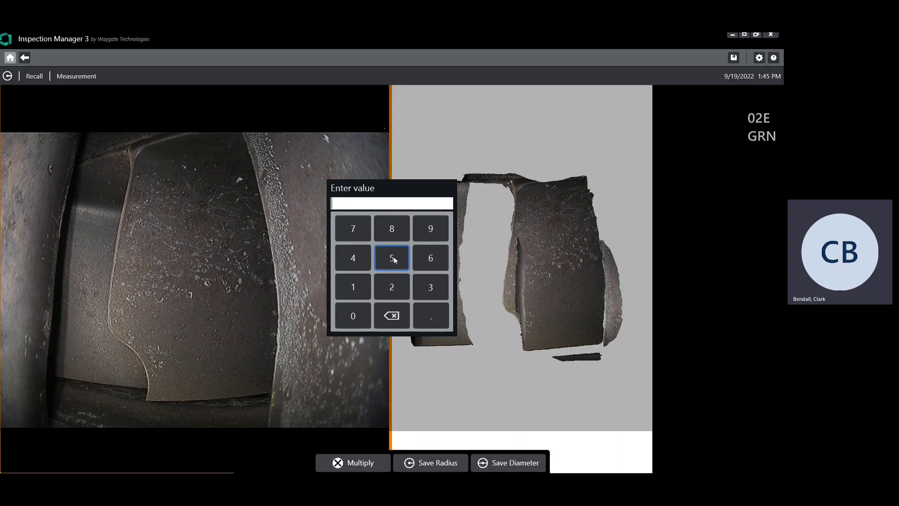
click(353, 287)
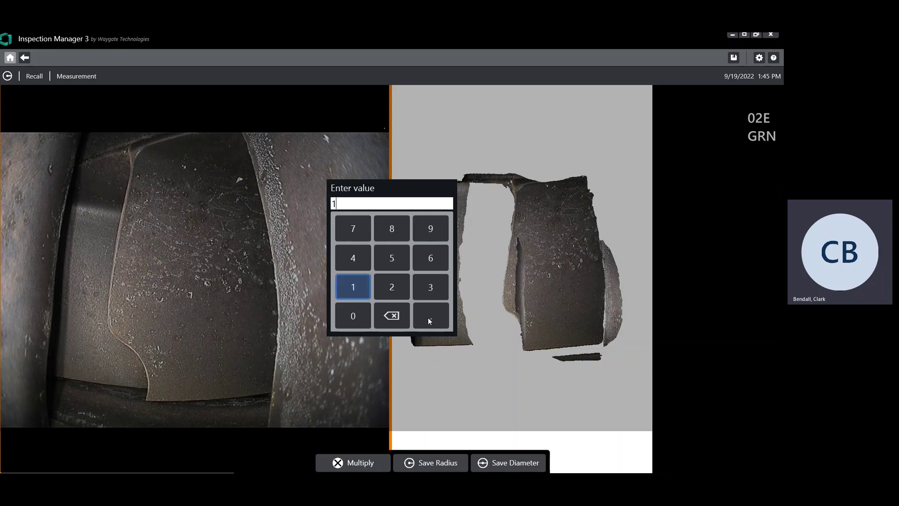
- Save 1 as the gauge radius, placing 1.00 mm and 2.00 mm circles on the blade
click(437, 462)
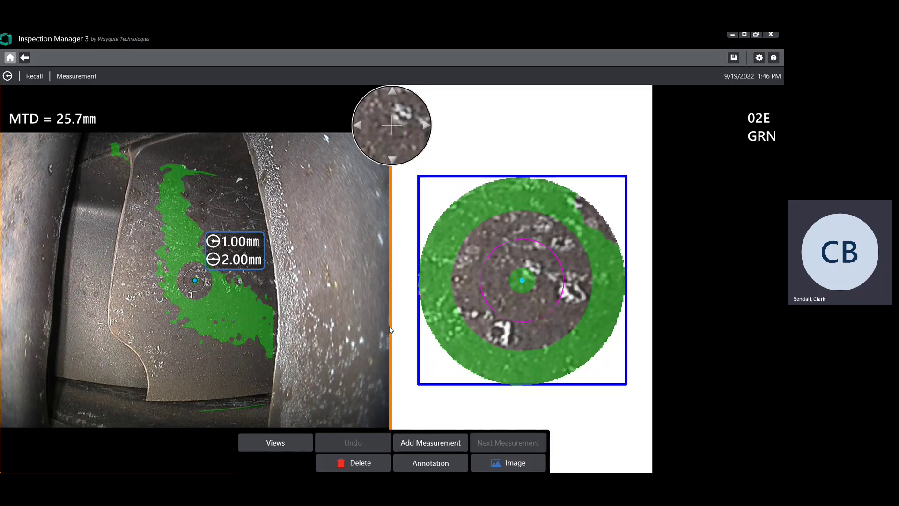
click(537, 336)
drag(534, 346, 528, 258)
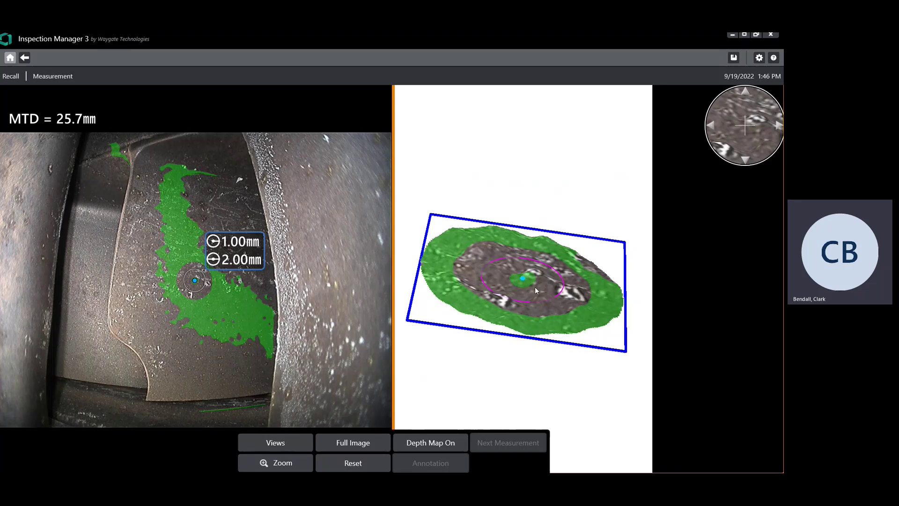
drag(534, 292, 542, 302)
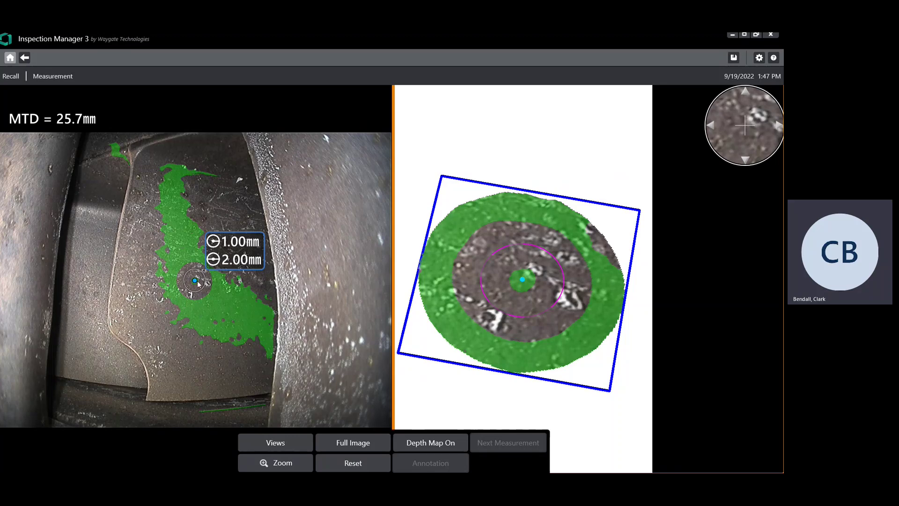
- Drag the radius gauge onto the right-hand blade surface, reading MTD 9.36 mm
click(195, 281)
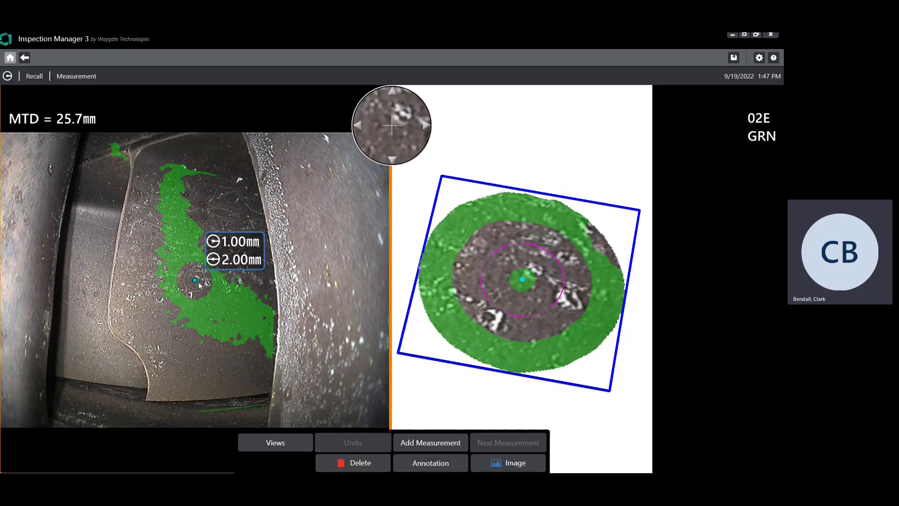
drag(195, 281, 234, 293)
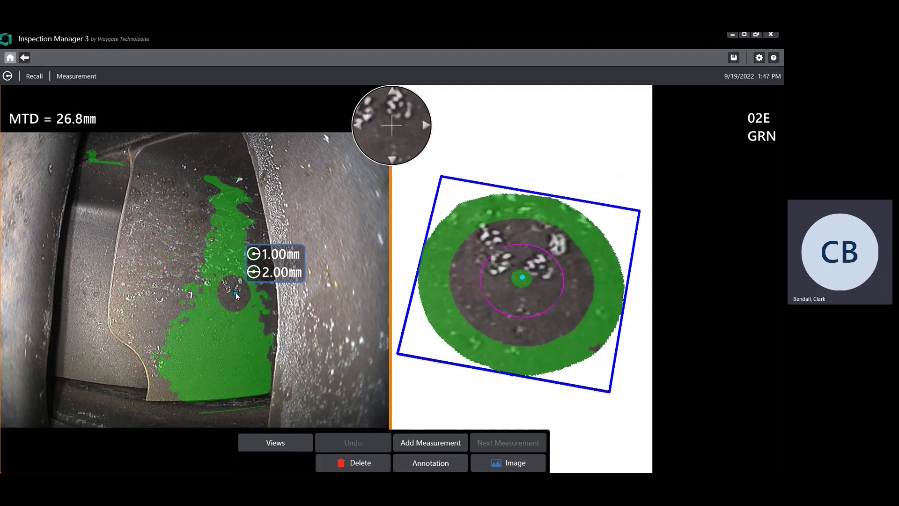
drag(239, 294, 312, 283)
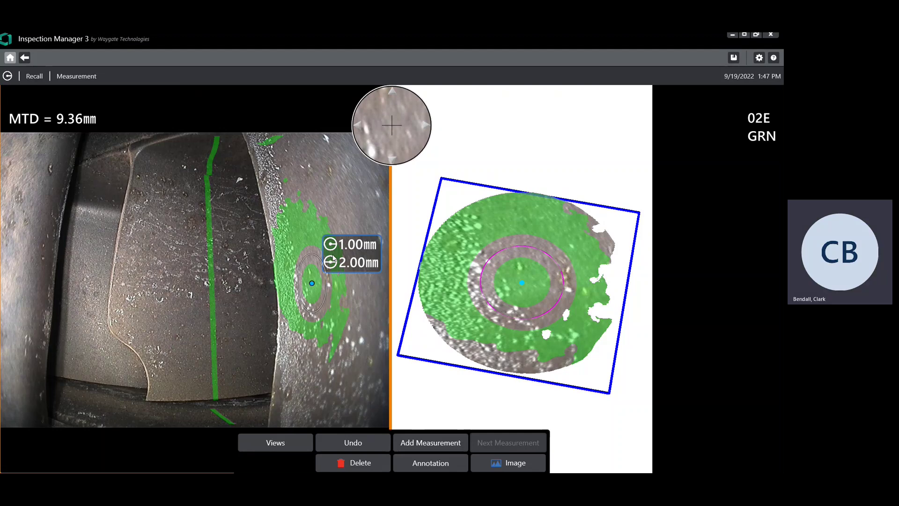
- Rotate the 3D view and show the whole blade point cloud
click(538, 294)
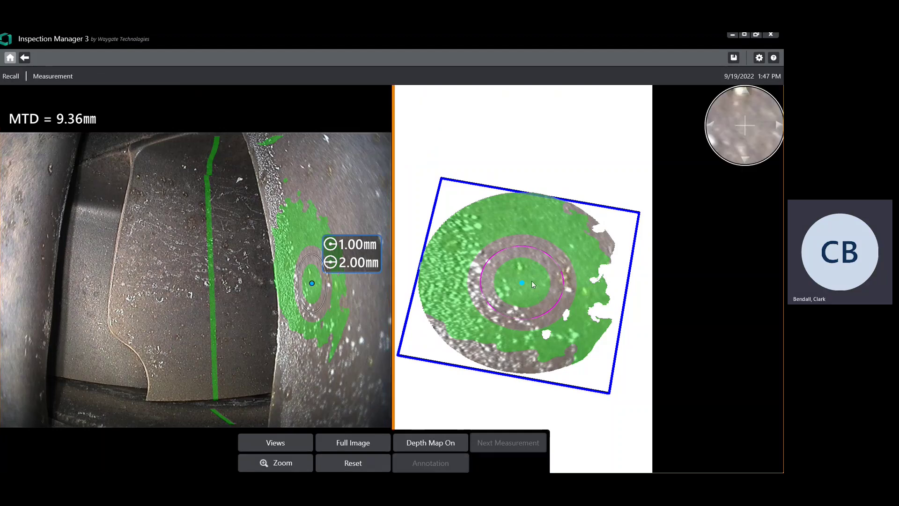
drag(532, 280, 627, 306)
click(353, 442)
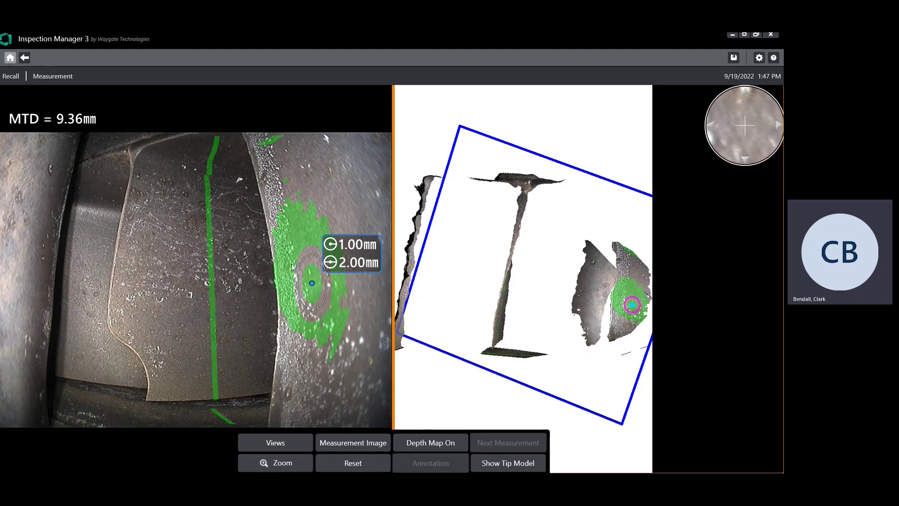
- Move the radius gauge to the lower surface (MTD 22.9 mm) and inspect the plane in 3D
click(311, 283)
drag(312, 281, 236, 413)
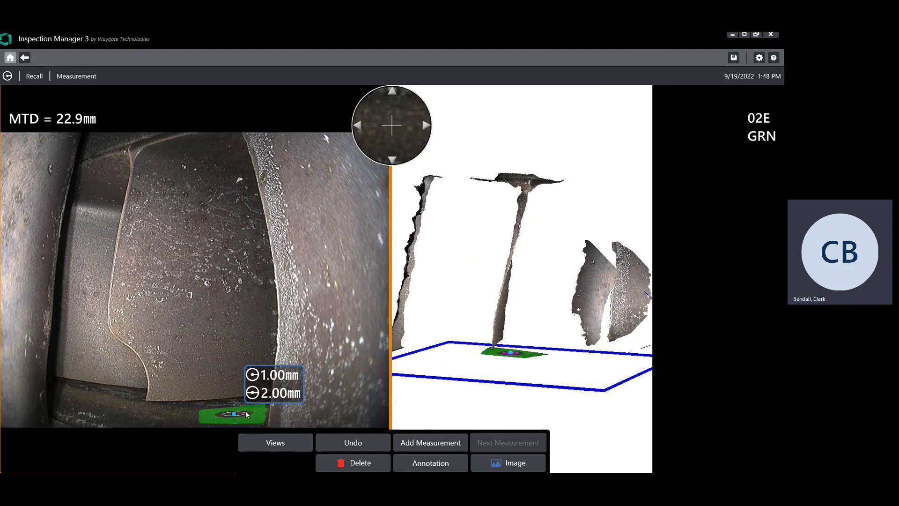
click(547, 357)
mouse_move(546, 358)
mouse_down()
mouse_move(537, 375)
mouse_move(547, 374)
mouse_up()
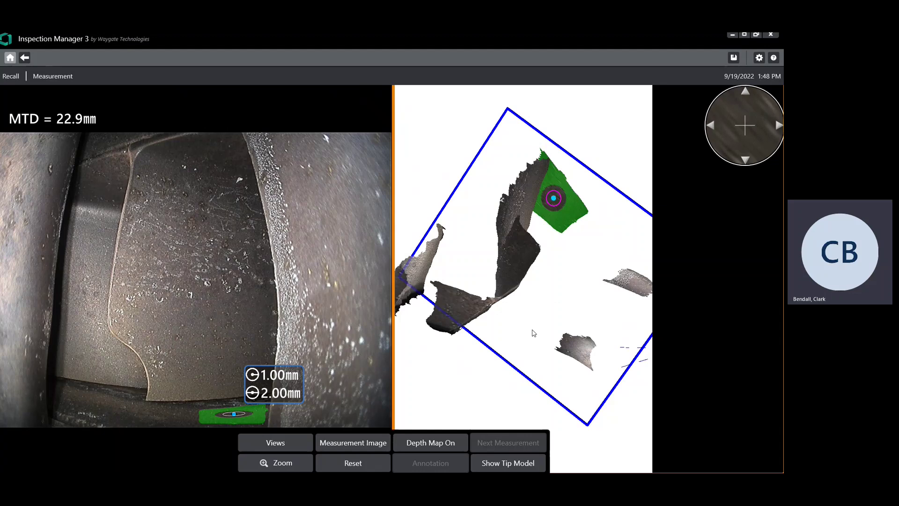
mouse_move(532, 334)
mouse_down()
mouse_move(541, 315)
mouse_move(540, 352)
mouse_move(528, 319)
mouse_move(545, 338)
mouse_up()
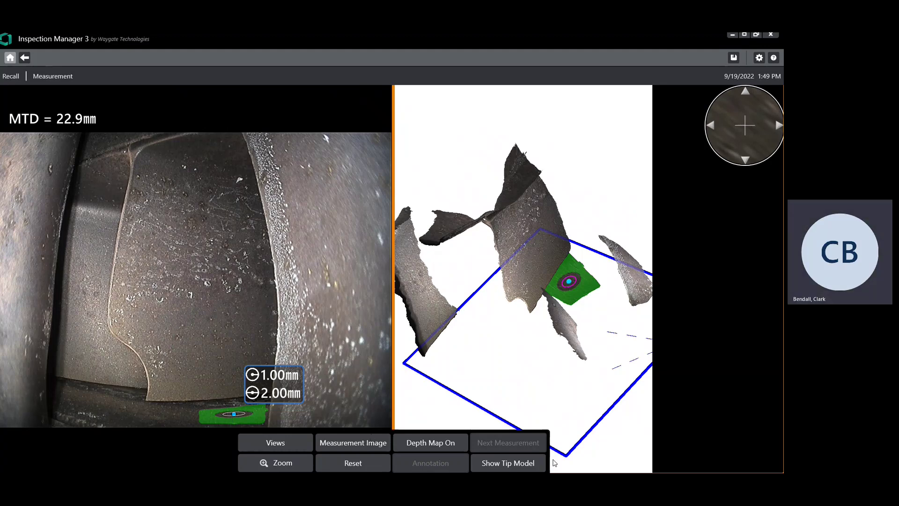
- Select the radius gauge marker and delete it
click(234, 415)
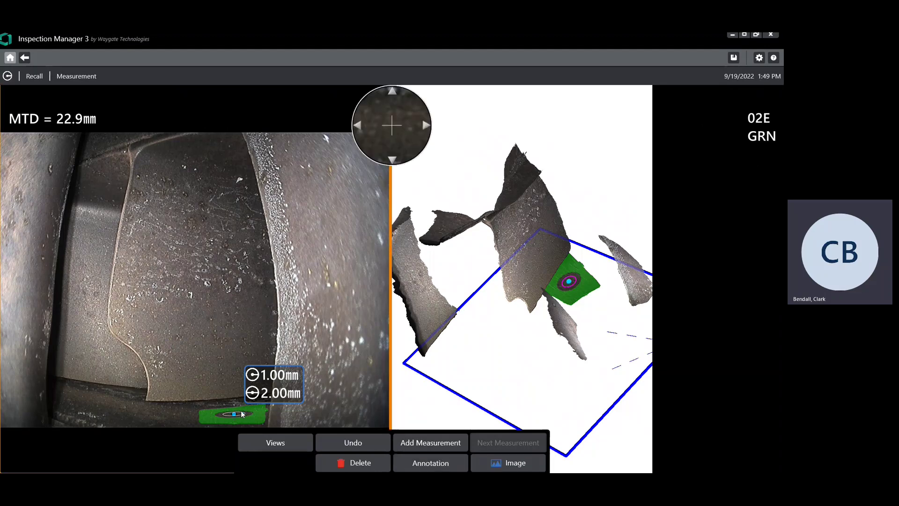
click(365, 464)
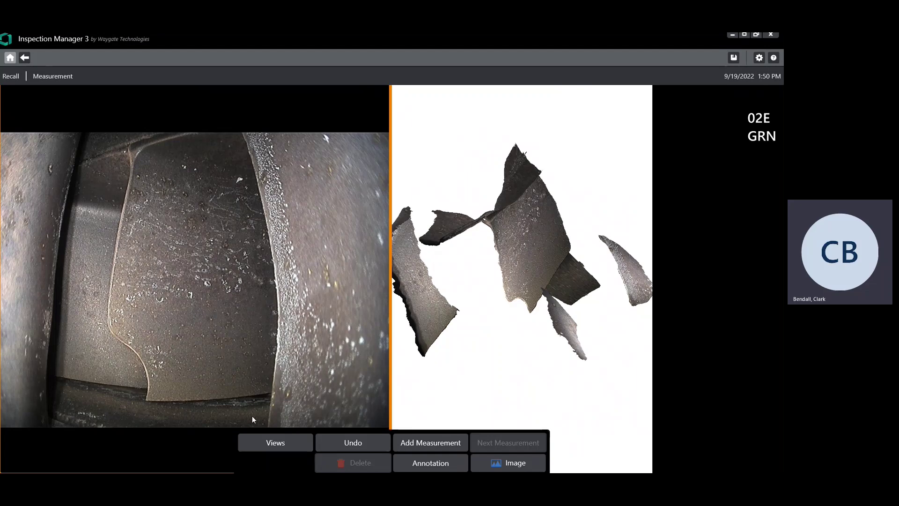
- Add a Measurement Plane from three points on the middle blade, reading MTD 25.3 mm
click(434, 441)
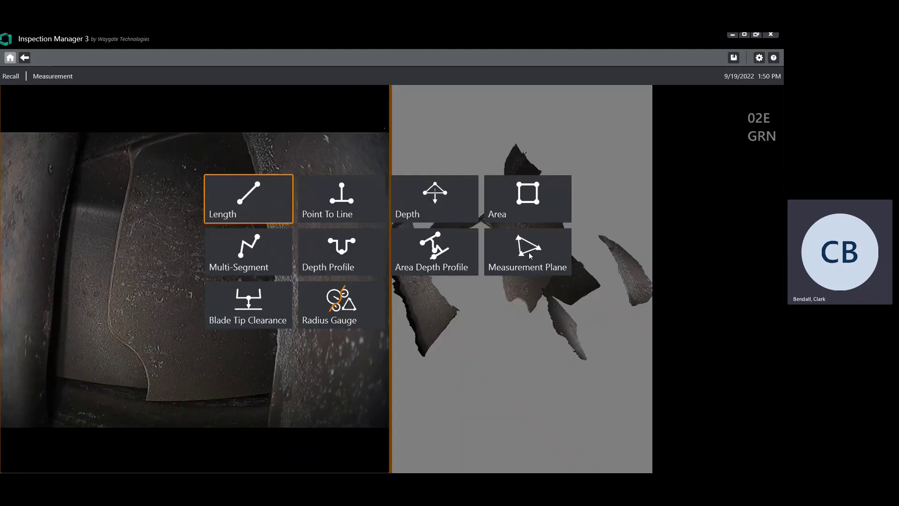
click(531, 255)
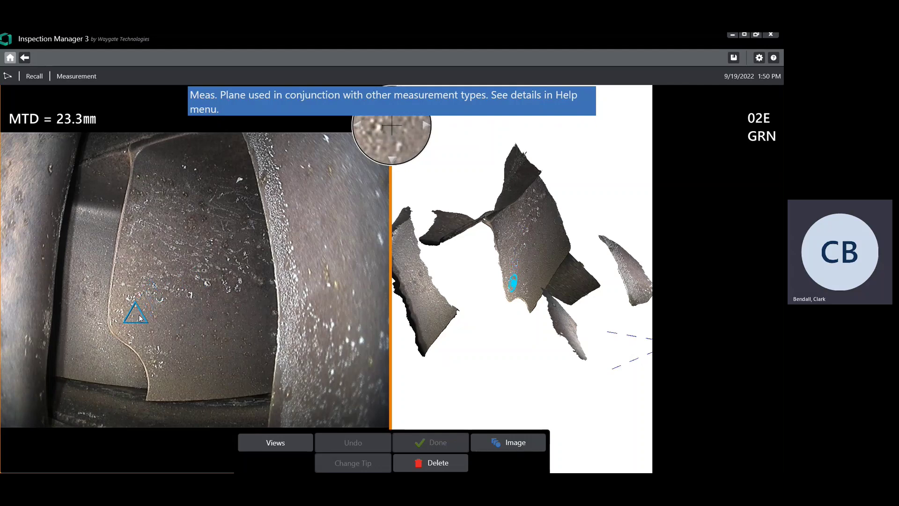
click(137, 319)
click(170, 389)
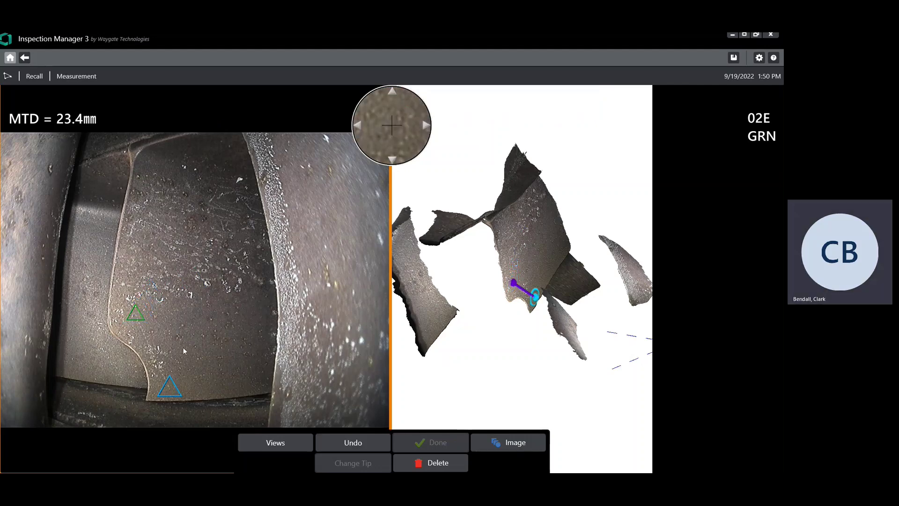
click(198, 329)
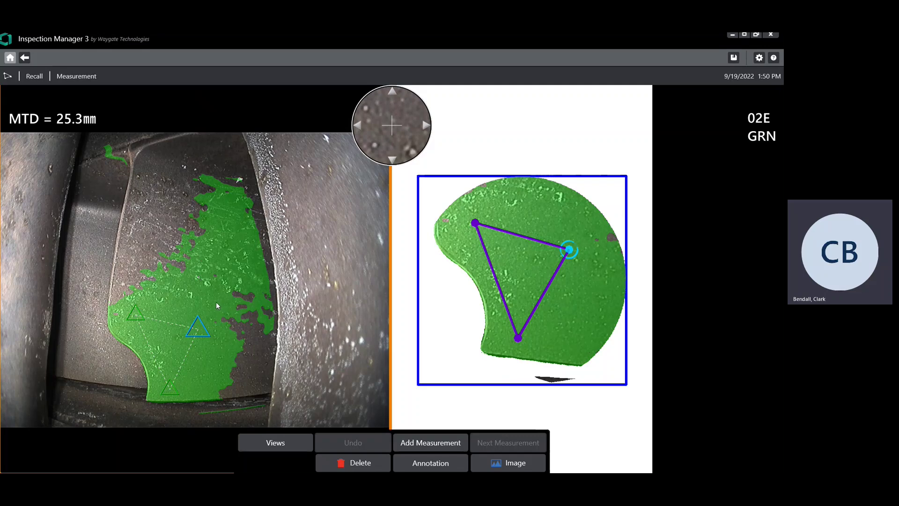
- Show the full blade point cloud in 3D and tilt it to view the plane edge-on
click(474, 311)
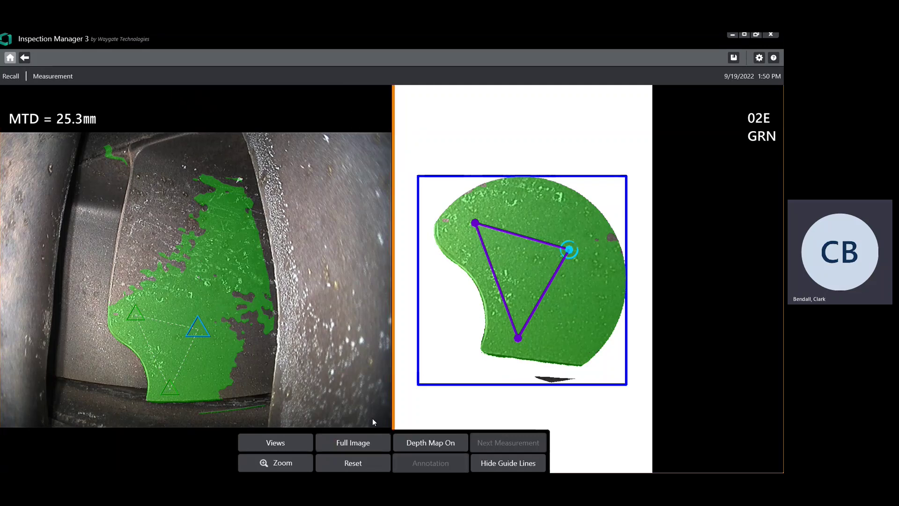
click(355, 442)
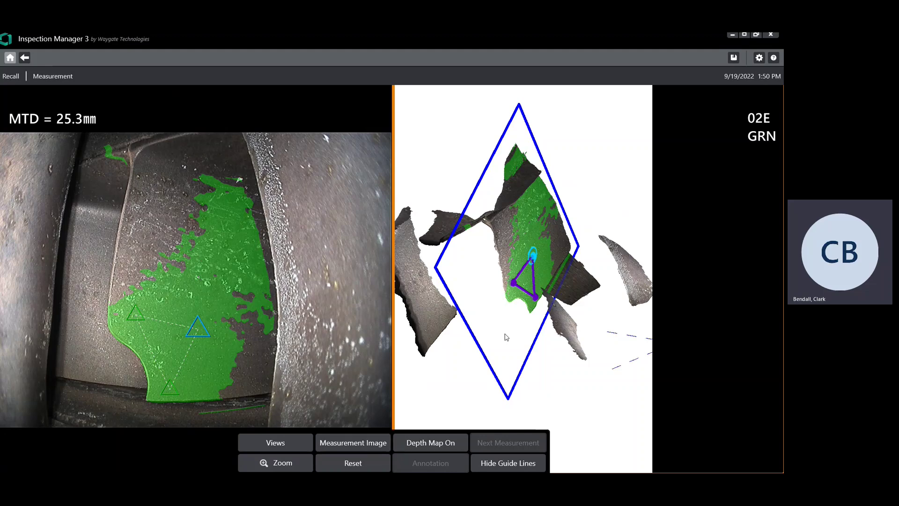
drag(504, 310, 527, 285)
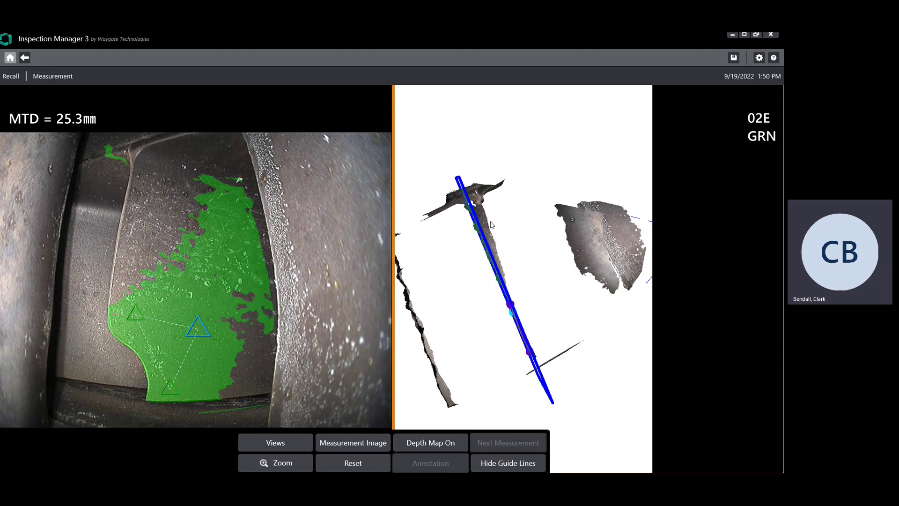
drag(529, 348, 505, 351)
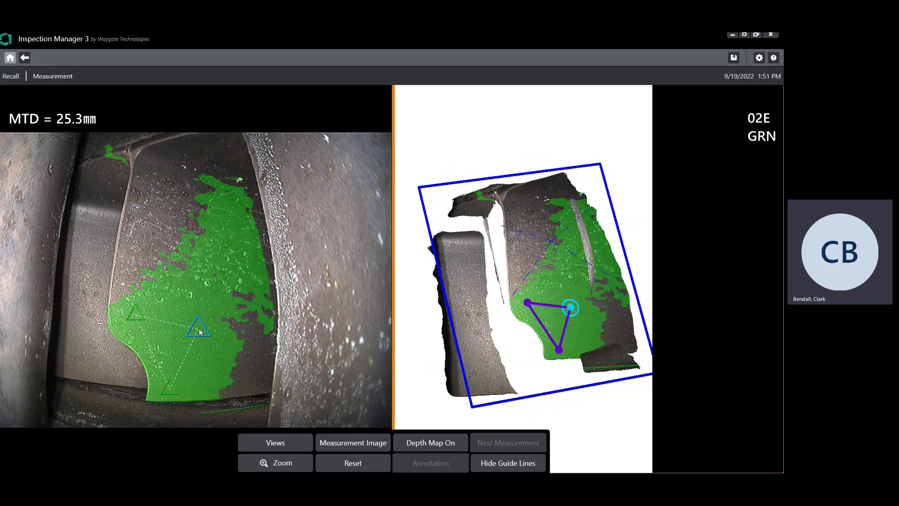
- Drag the three plane points up onto the blade edge strip, bringing MTD to 23.8 mm
mouse_move(199, 333)
mouse_down()
mouse_move(195, 292)
mouse_move(141, 208)
mouse_up()
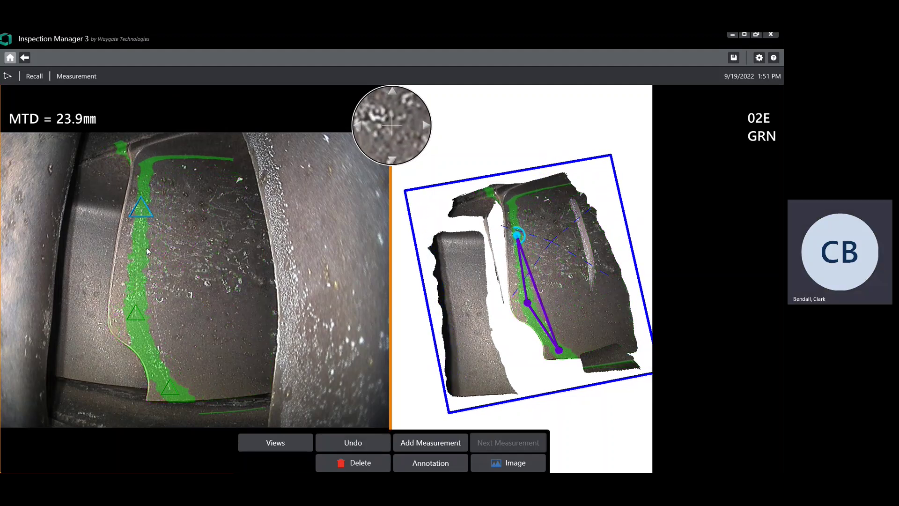
drag(138, 318, 122, 306)
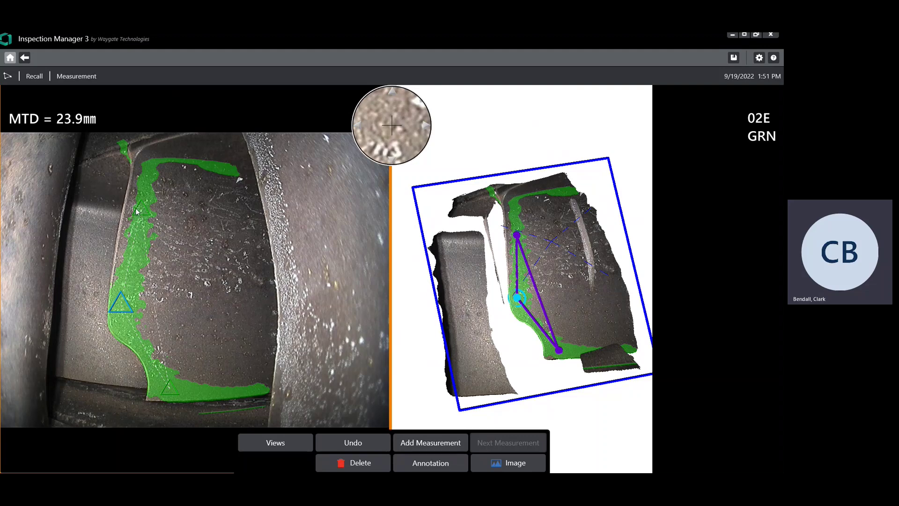
drag(136, 212, 133, 207)
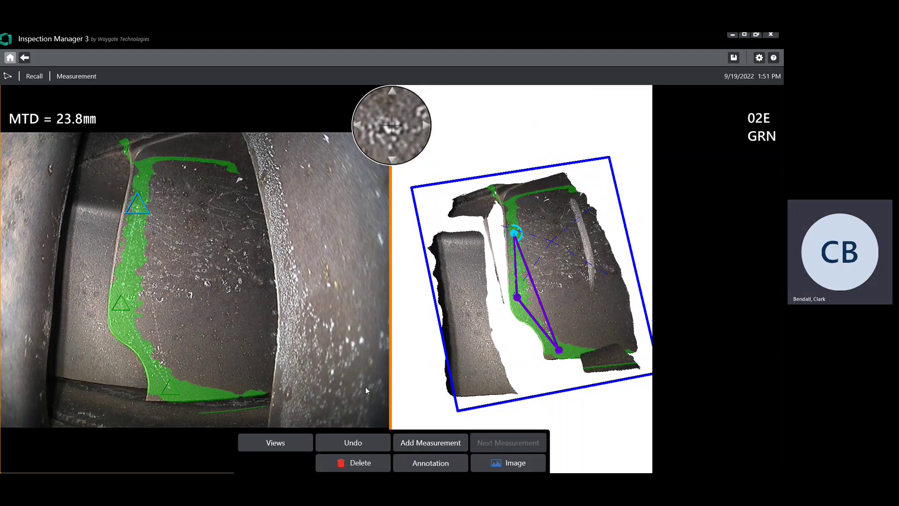
- Start a Point To Line measurement and place its first point on the blade edge using magnifier nudges
click(420, 442)
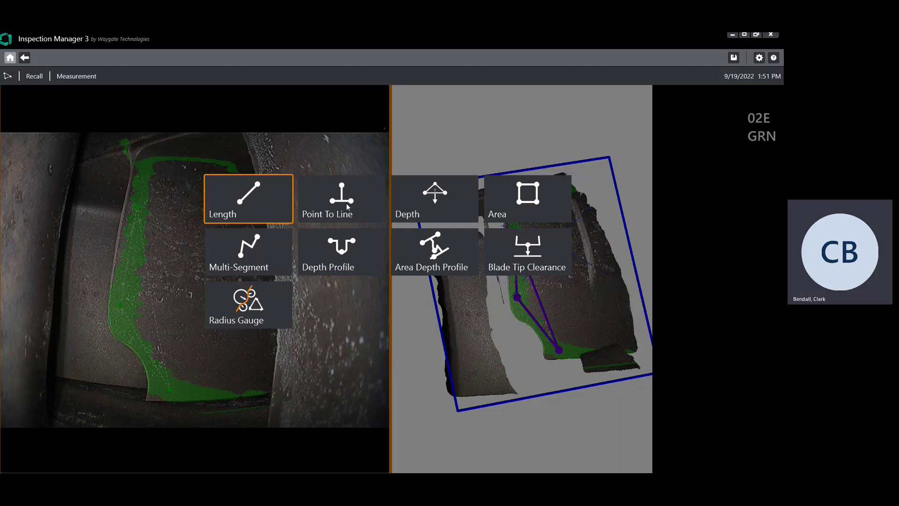
click(346, 204)
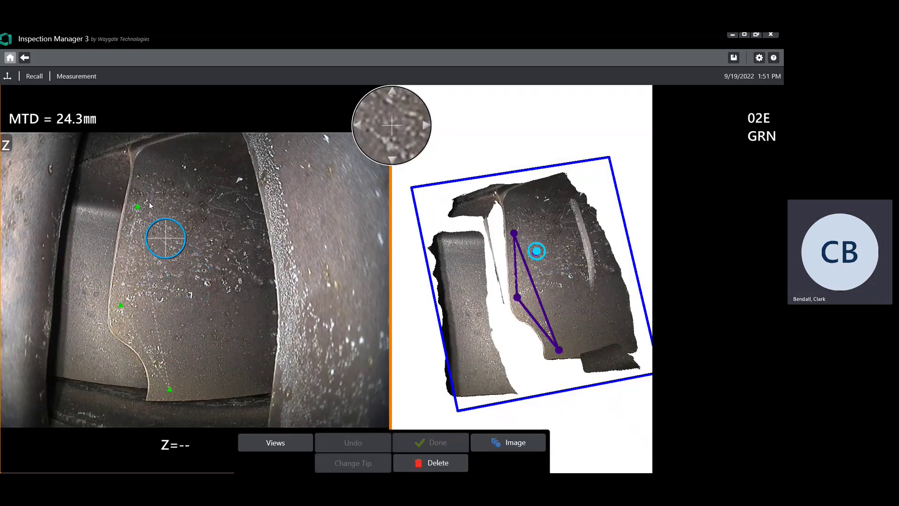
drag(149, 201, 129, 197)
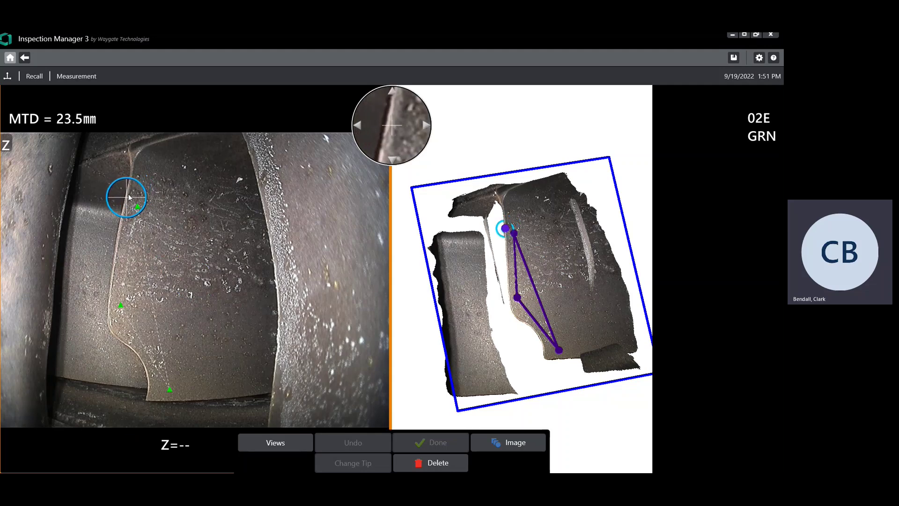
click(357, 127)
click(355, 126)
click(355, 126)
click(355, 127)
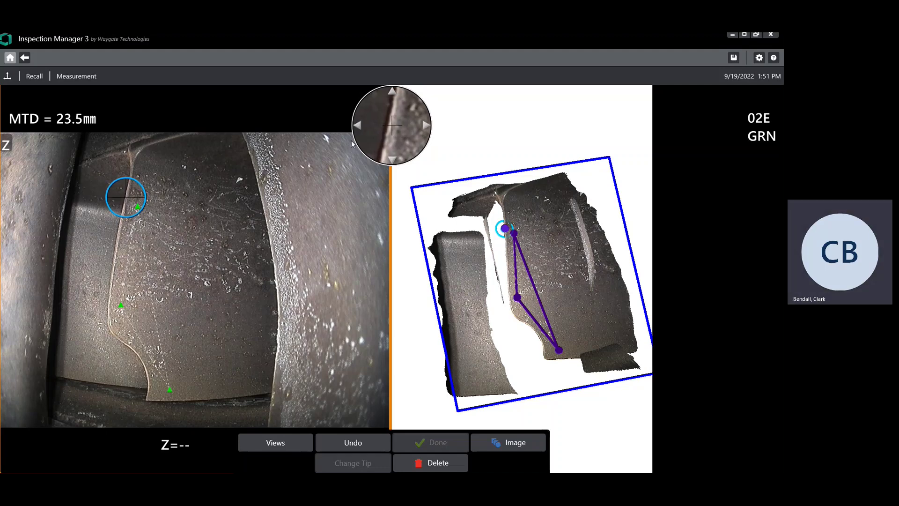
click(112, 286)
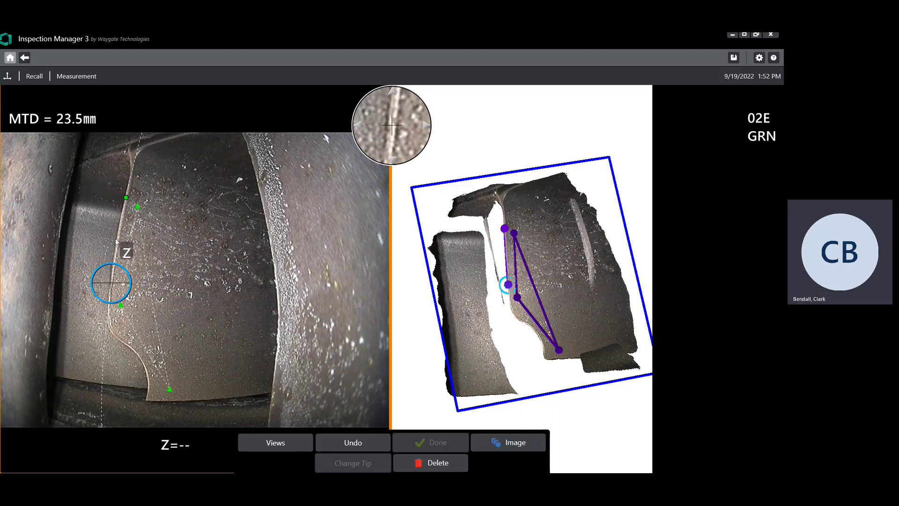
- Place the depth point in the blend and nudge it to refine the reading
click(148, 384)
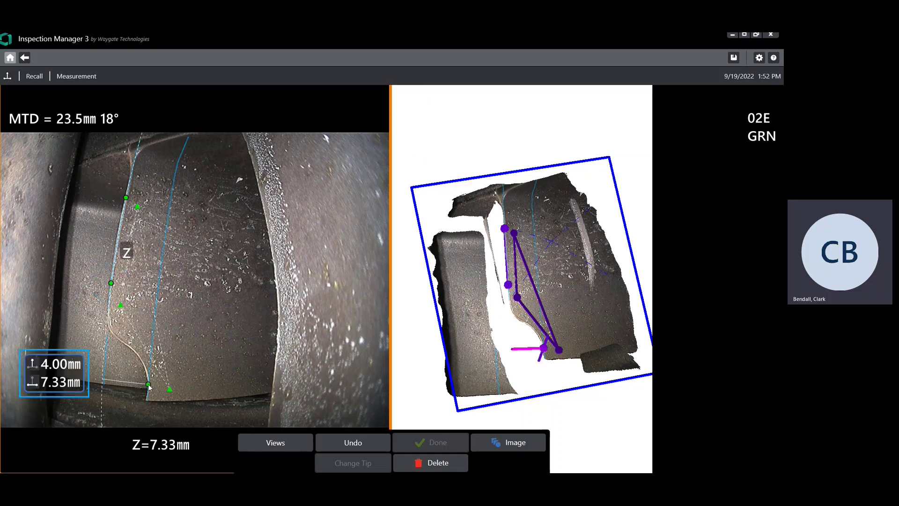
click(149, 386)
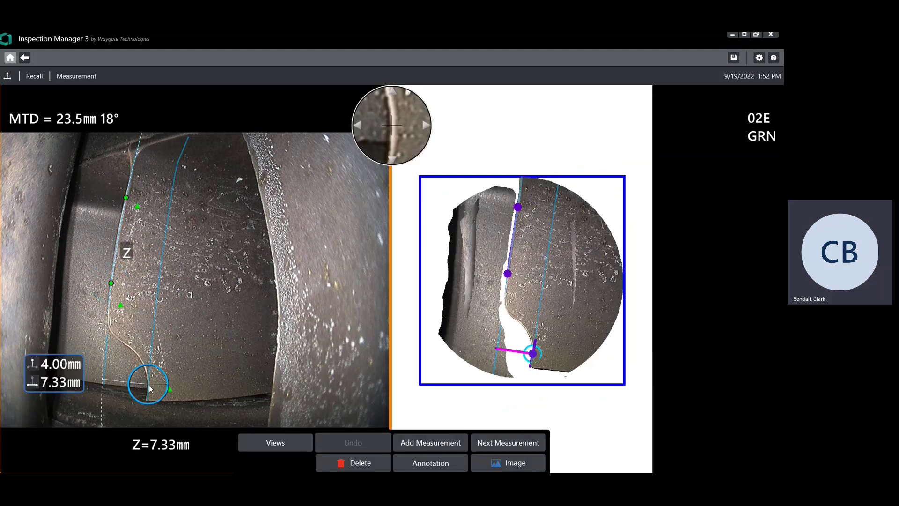
click(419, 126)
click(419, 126)
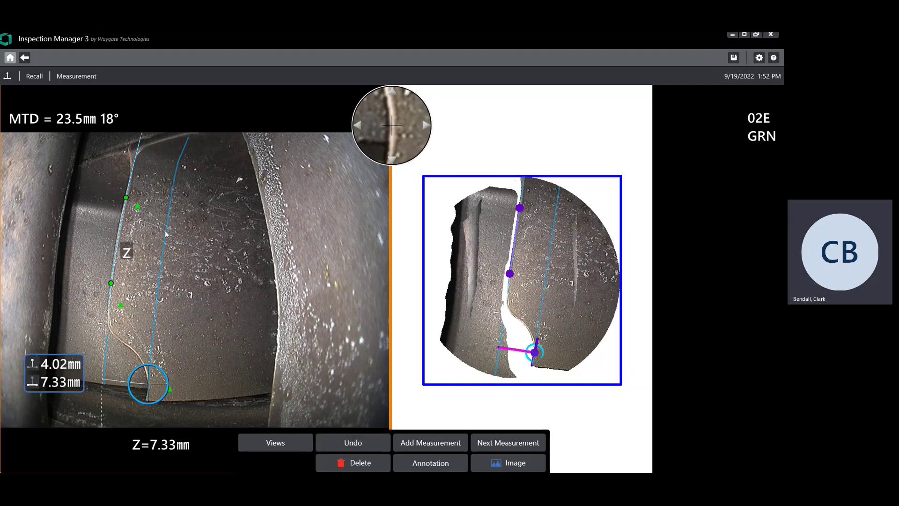
- Adjust the top line point for a 4.01 mm depth, then start a Radius Gauge measurement
click(111, 284)
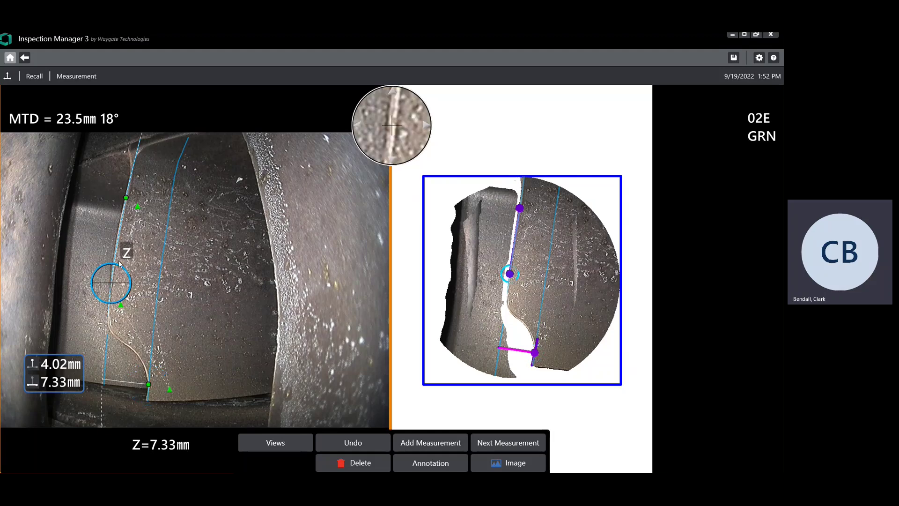
click(126, 198)
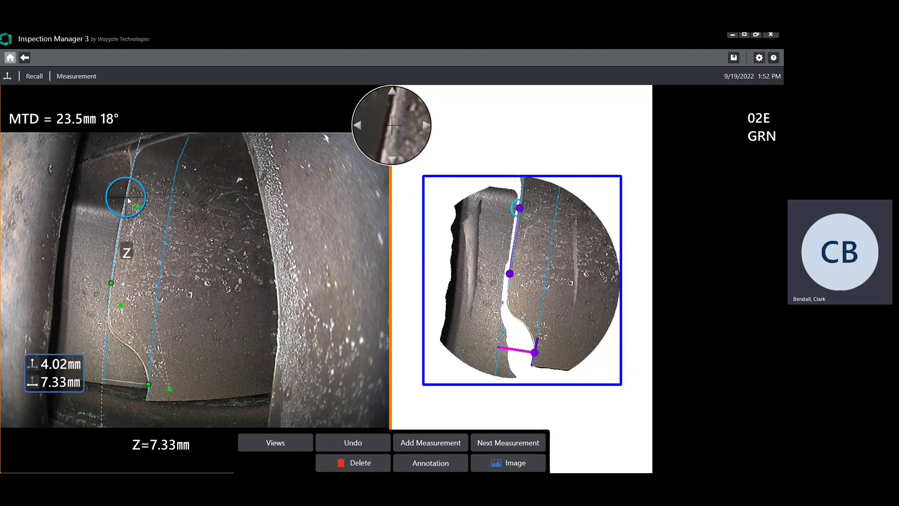
click(360, 124)
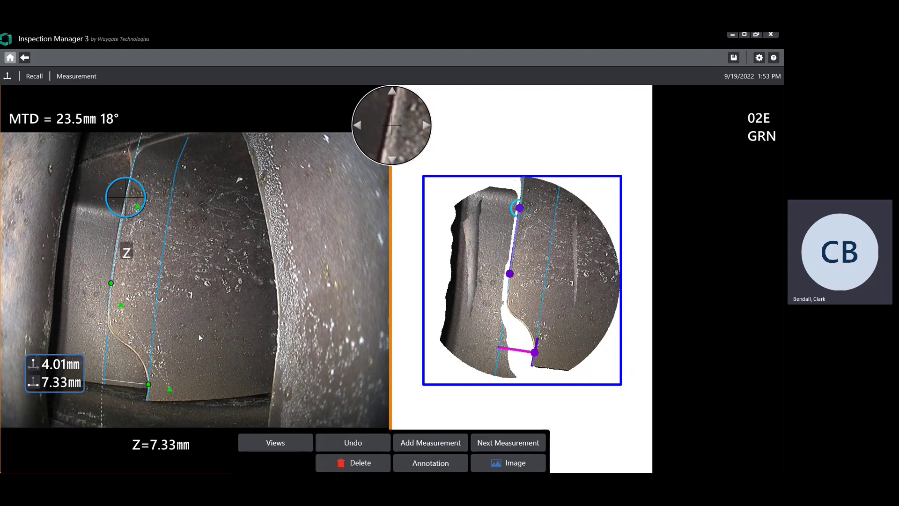
click(428, 440)
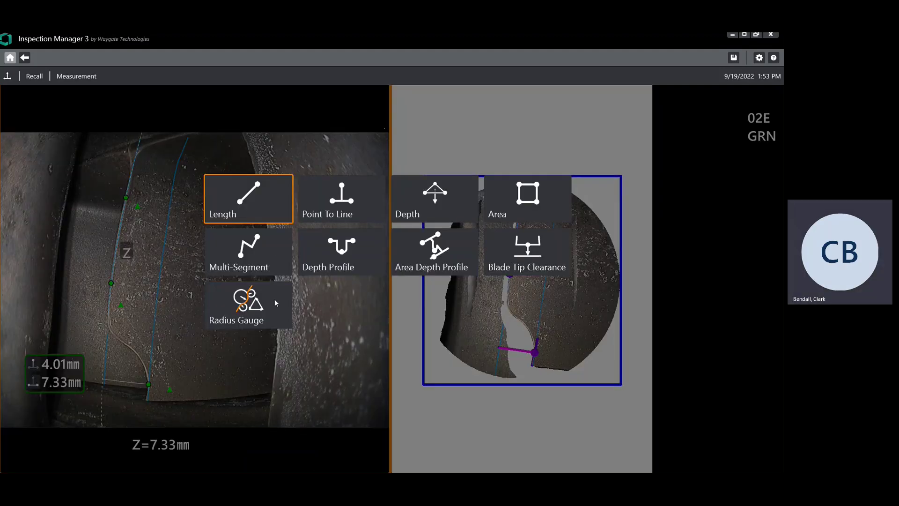
click(252, 307)
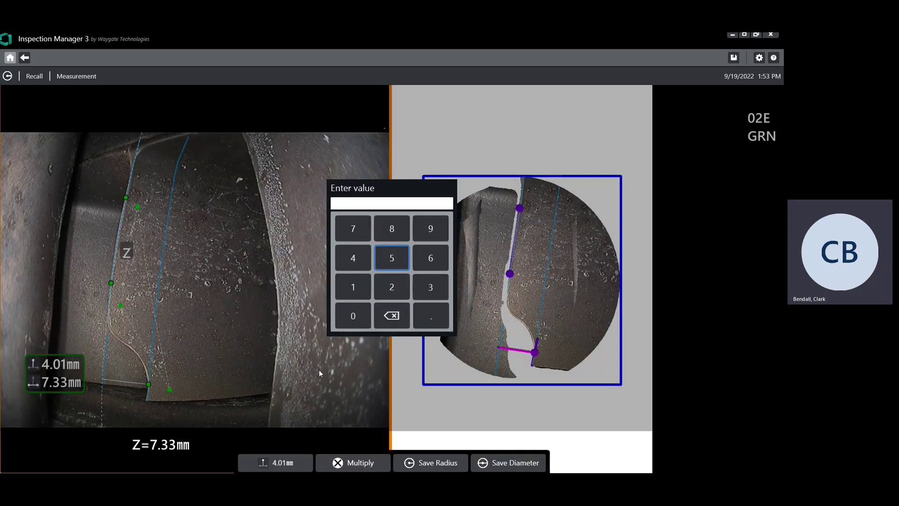
- Base the radius on the 4.01 mm depth with a multiplier of 2, giving 8.02 mm
click(293, 458)
click(279, 463)
click(355, 463)
click(393, 287)
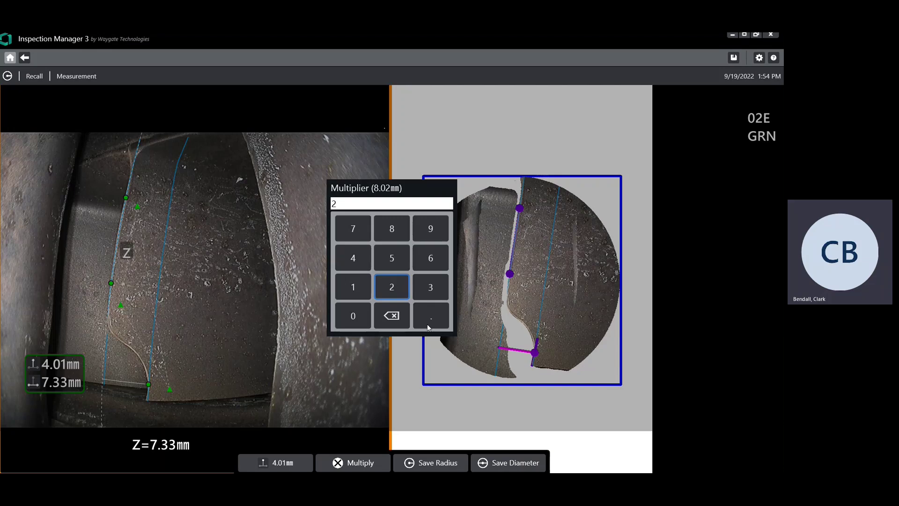
- Save the 8.02 mm circle and drag its centre down, then right onto the blend (MTD B 24.9 mm)
click(434, 455)
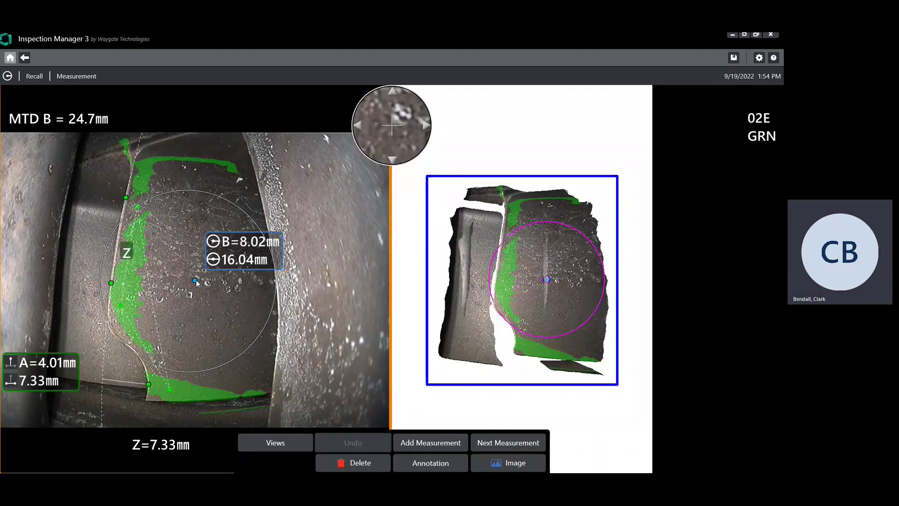
drag(196, 281, 200, 296)
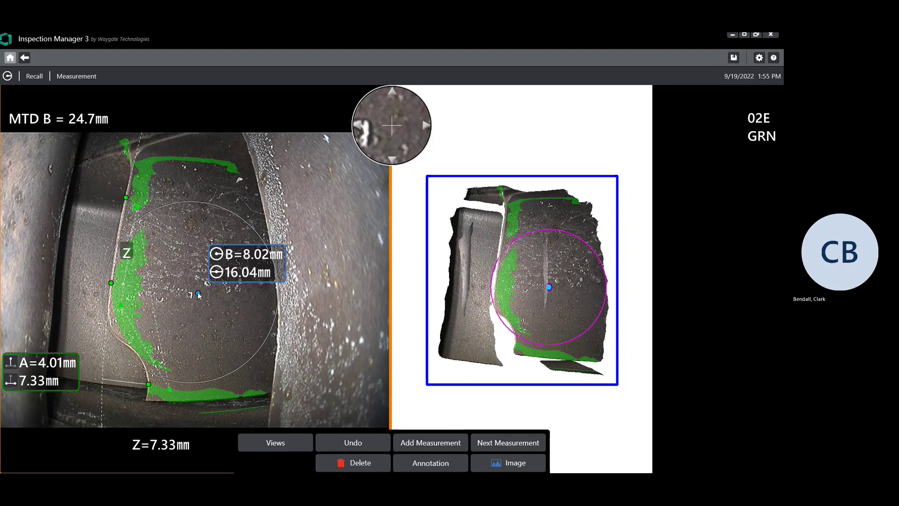
drag(198, 294, 206, 290)
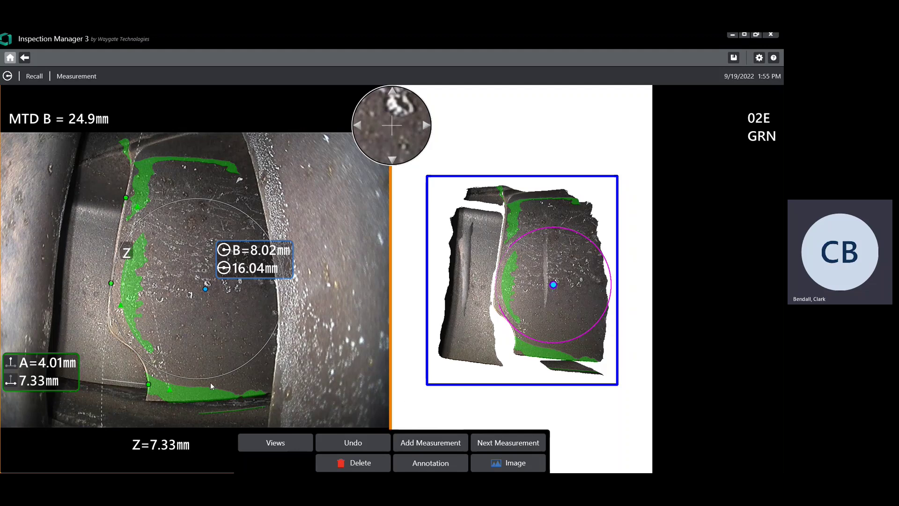
click(434, 443)
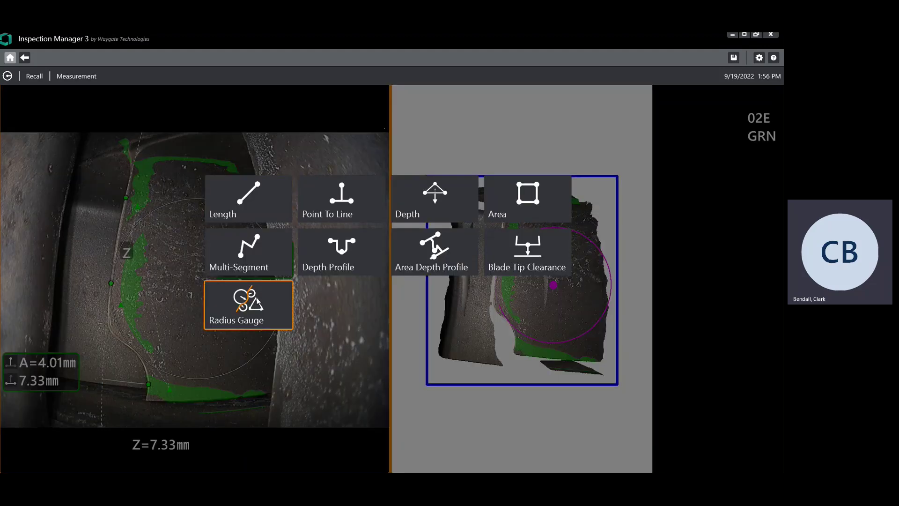
- Create radius gauge C at 5 × 4.01 mm = 20.05 mm and save it
click(257, 302)
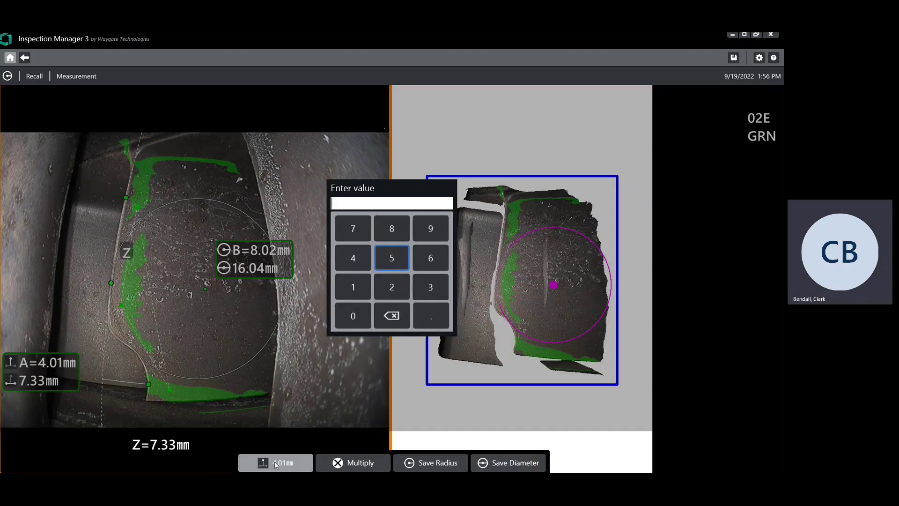
click(275, 462)
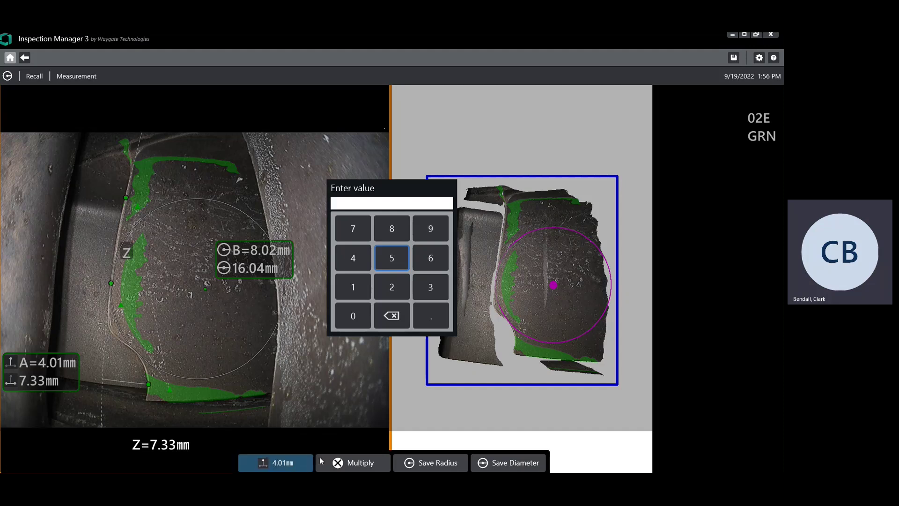
click(347, 461)
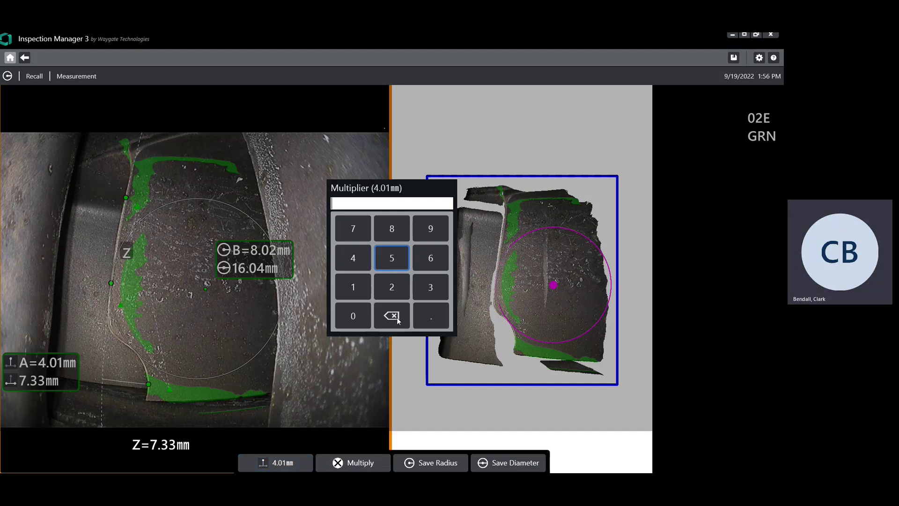
click(391, 259)
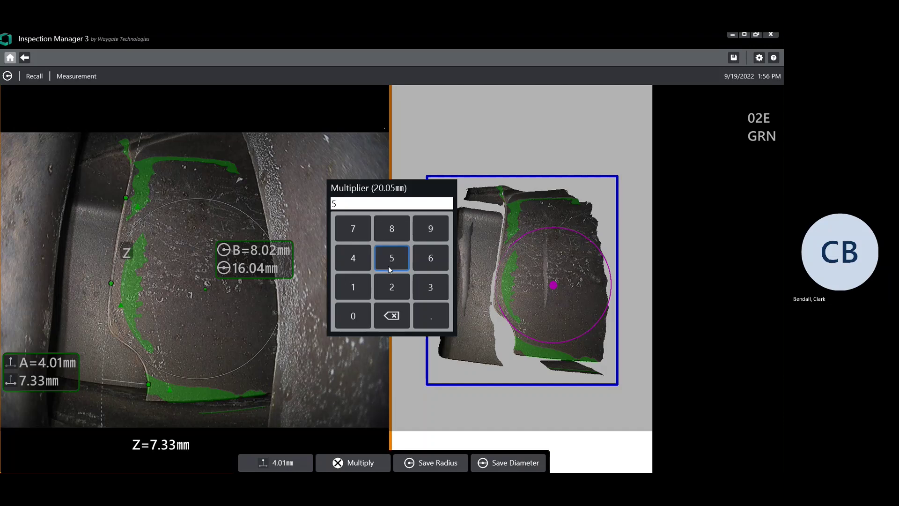
click(435, 461)
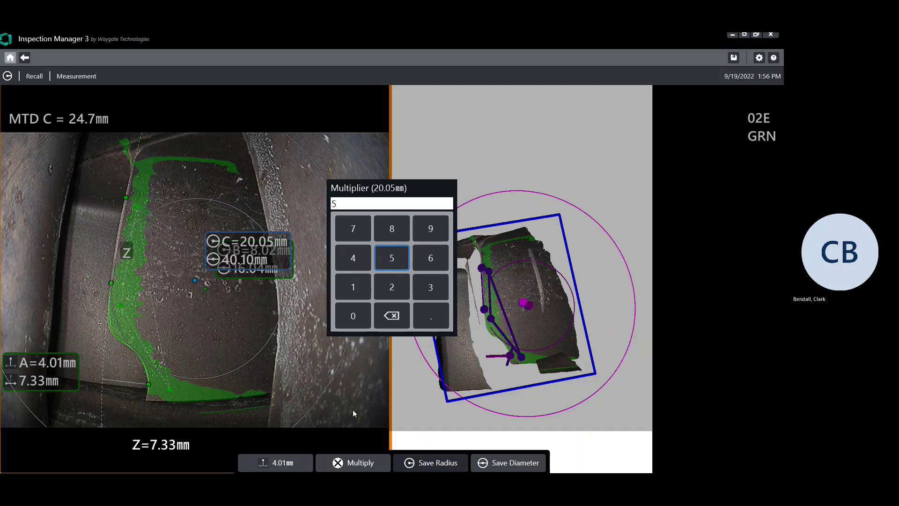
click(353, 413)
- Drag gauge C's centre down-left until the 20.05 mm circle meets the blend edge
drag(194, 281, 1, 397)
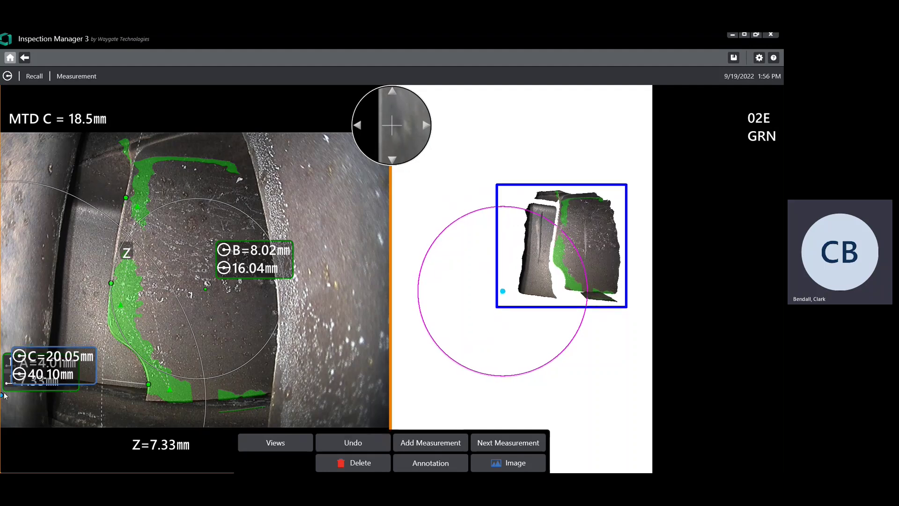
- In the 3D view, shift the 20.05 mm circle left and slightly up, making MTD C 17.2 mm
click(505, 293)
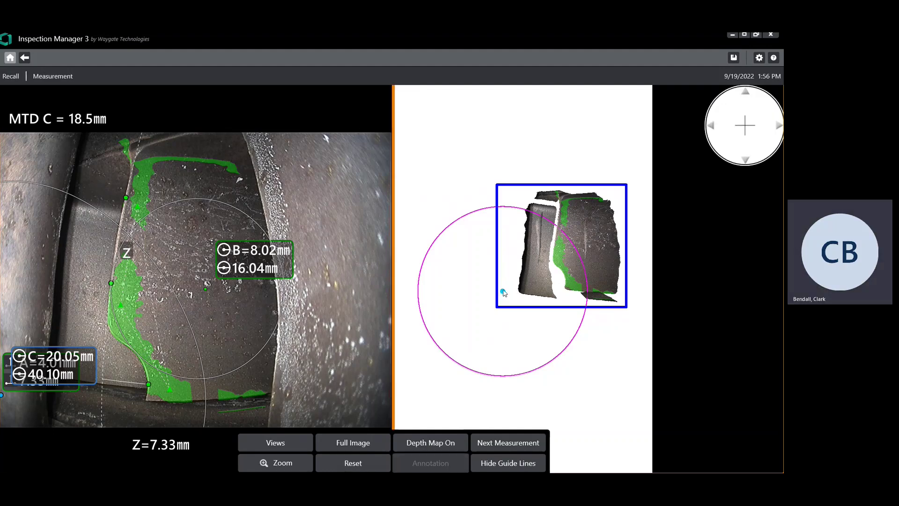
click(504, 292)
drag(503, 292, 482, 291)
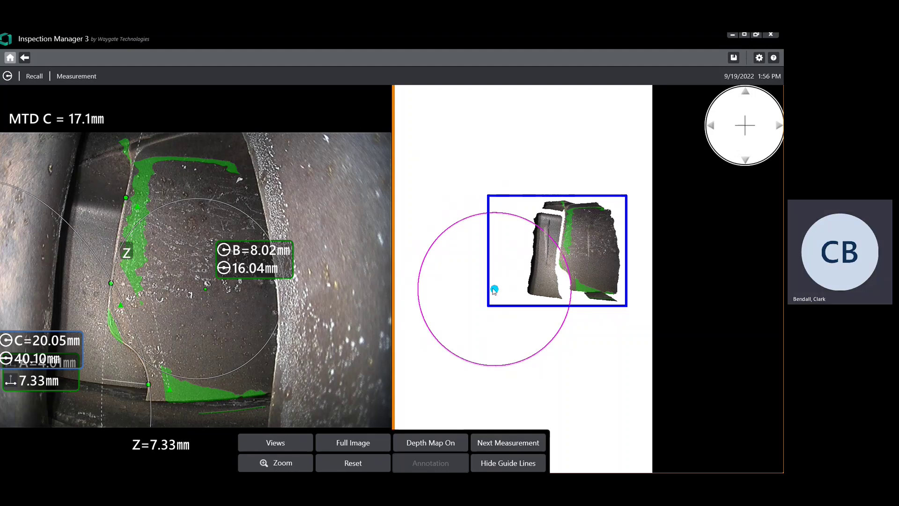
drag(495, 290, 495, 288)
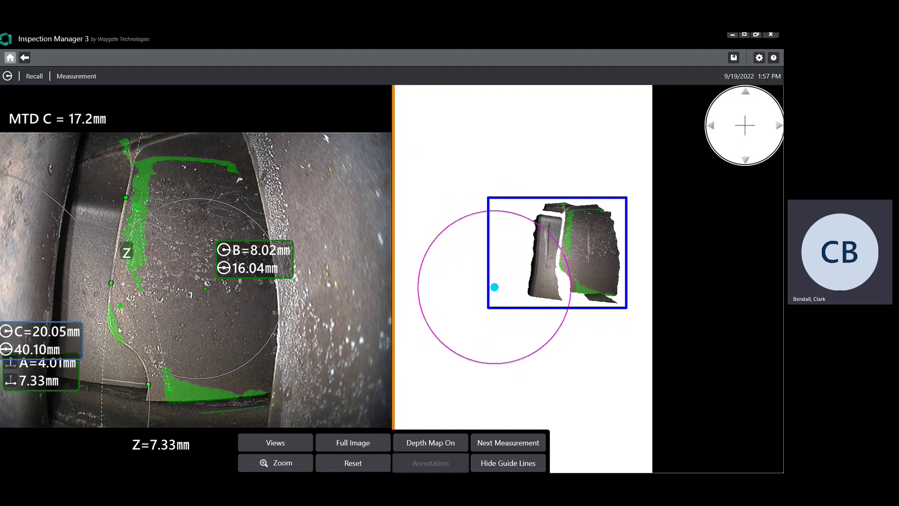
- Drag the 8.02 mm circle's centre up and right to MTD B 25.2 mm, then check it in 3D
click(205, 290)
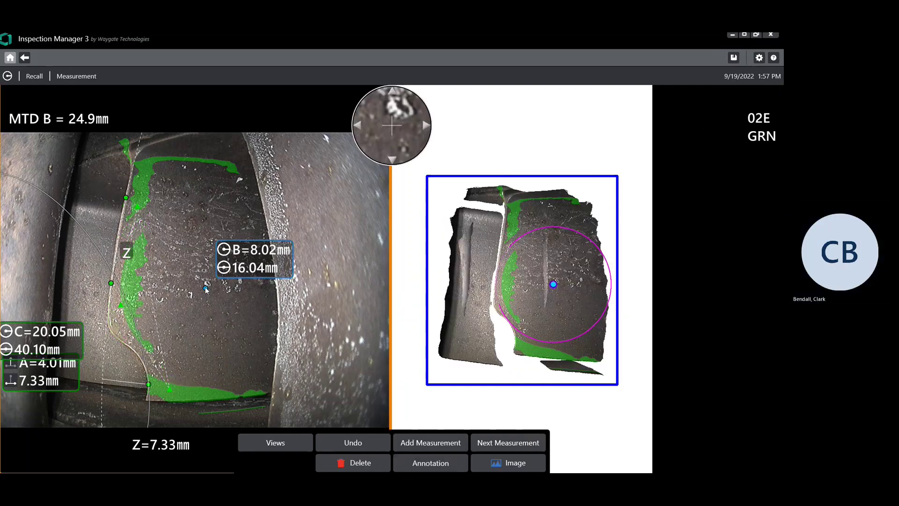
drag(205, 289, 209, 256)
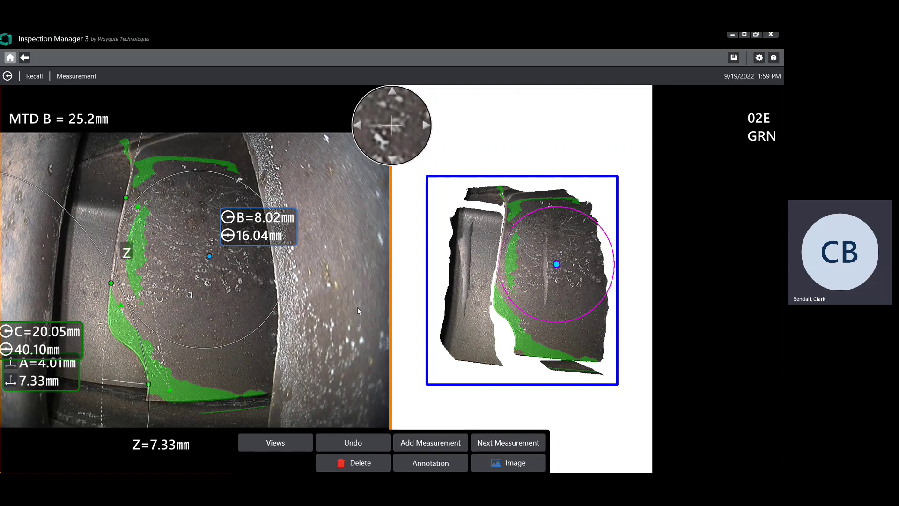
click(518, 345)
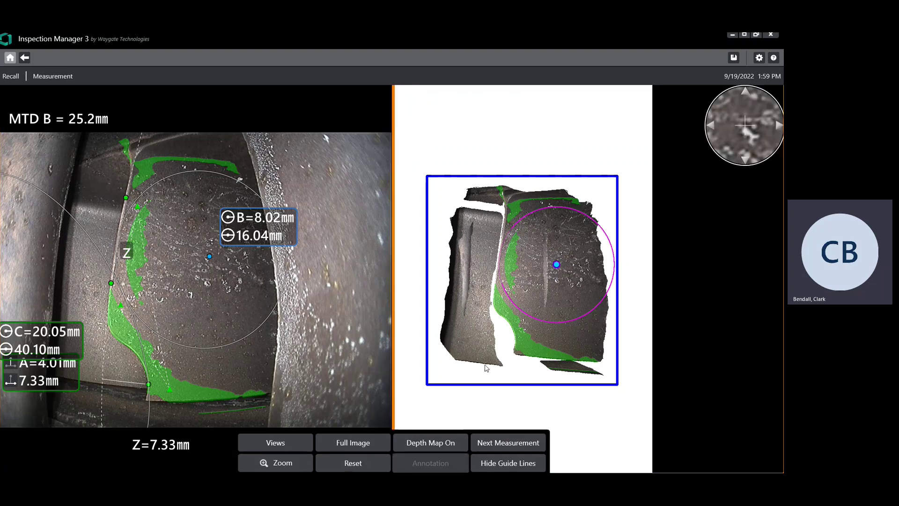